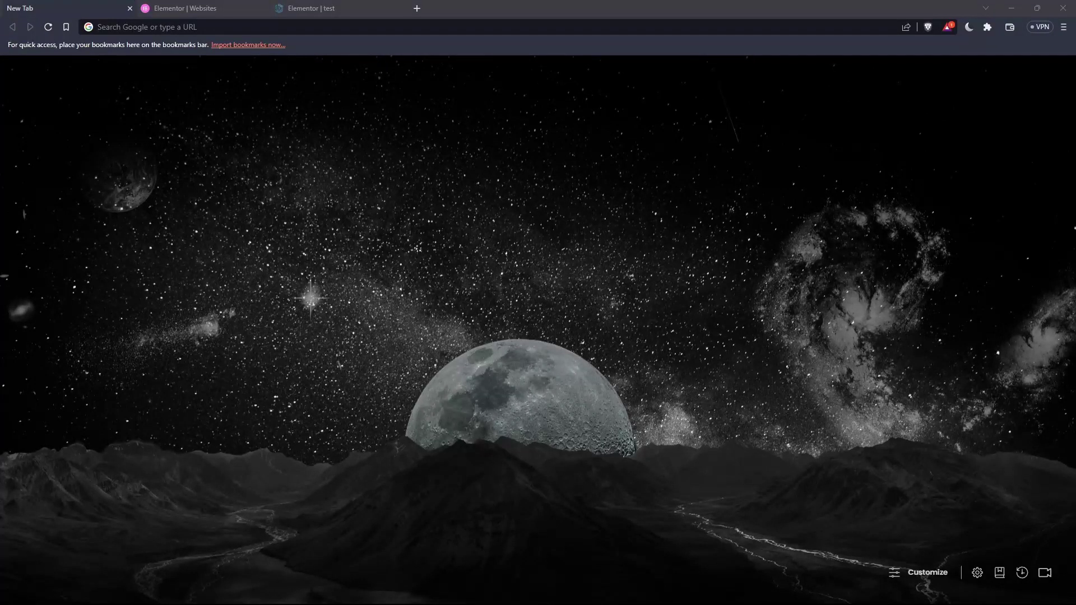
- Load the elementor.com homepage in Brave by switching to its already-open tab
left_click(39, 387)
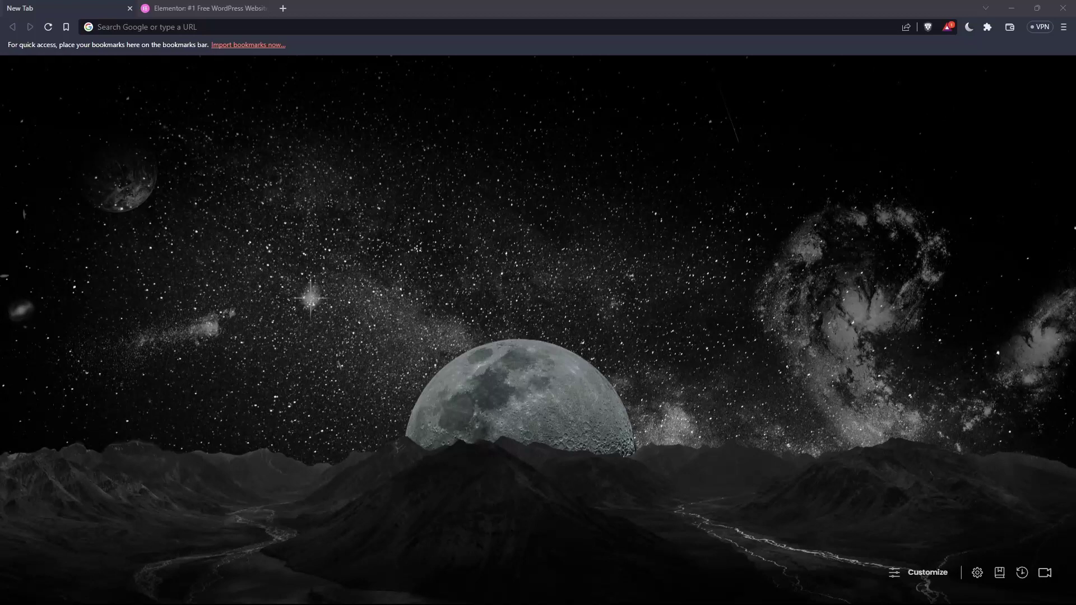
left_click(215, 23)
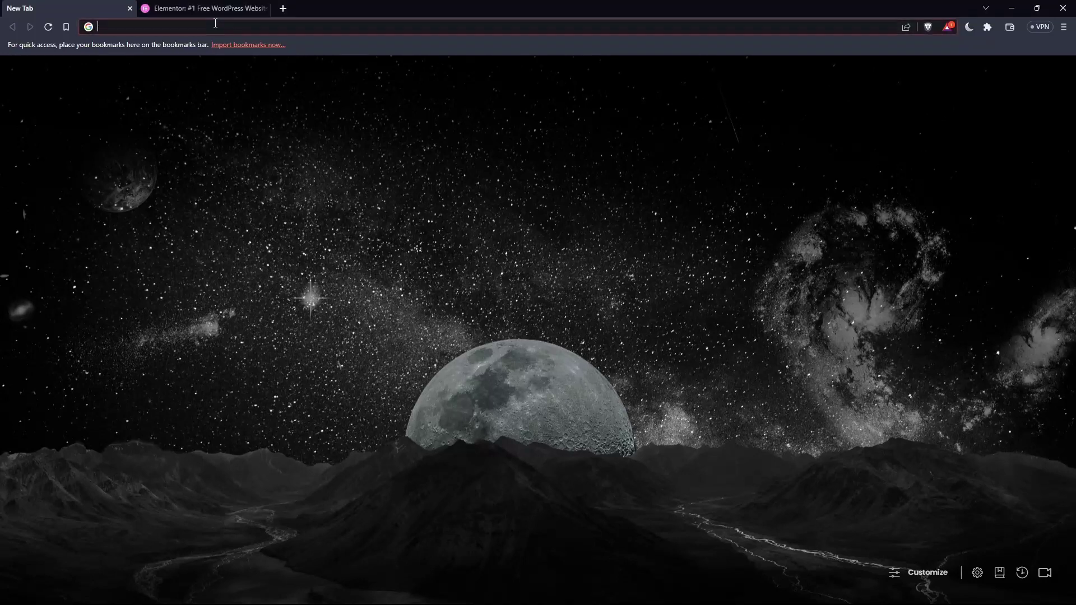
type("elemo")
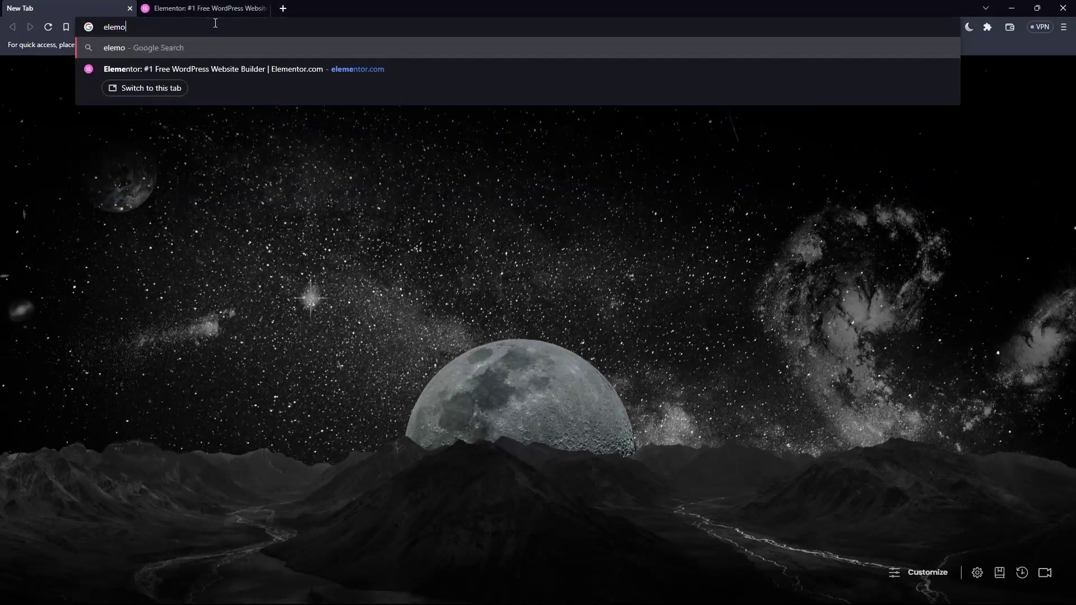
key("BackSpace")
type("entor")
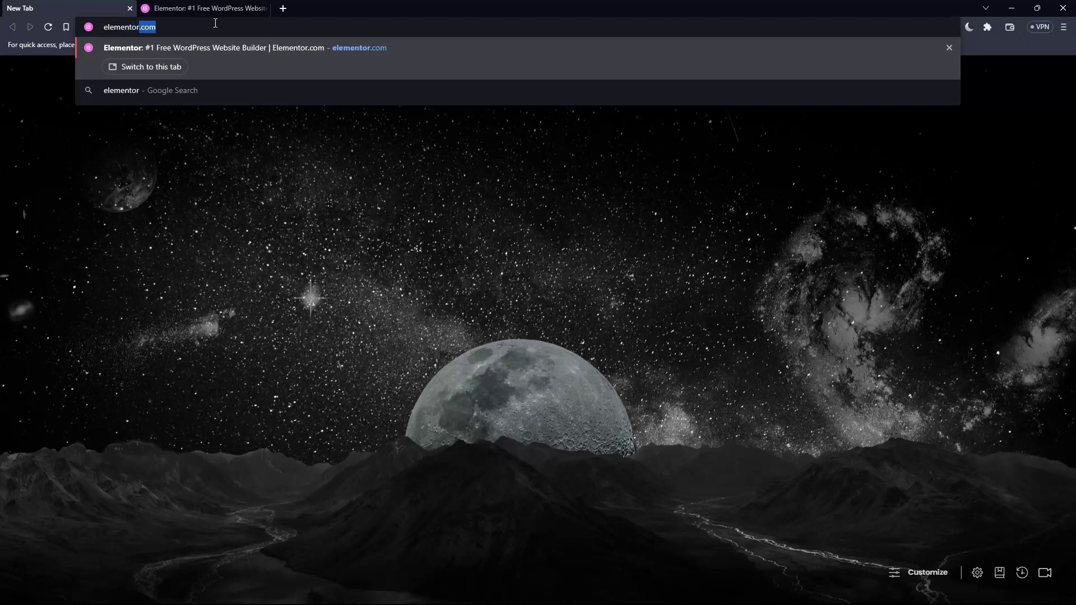
type(".com")
key("ctrl+a")
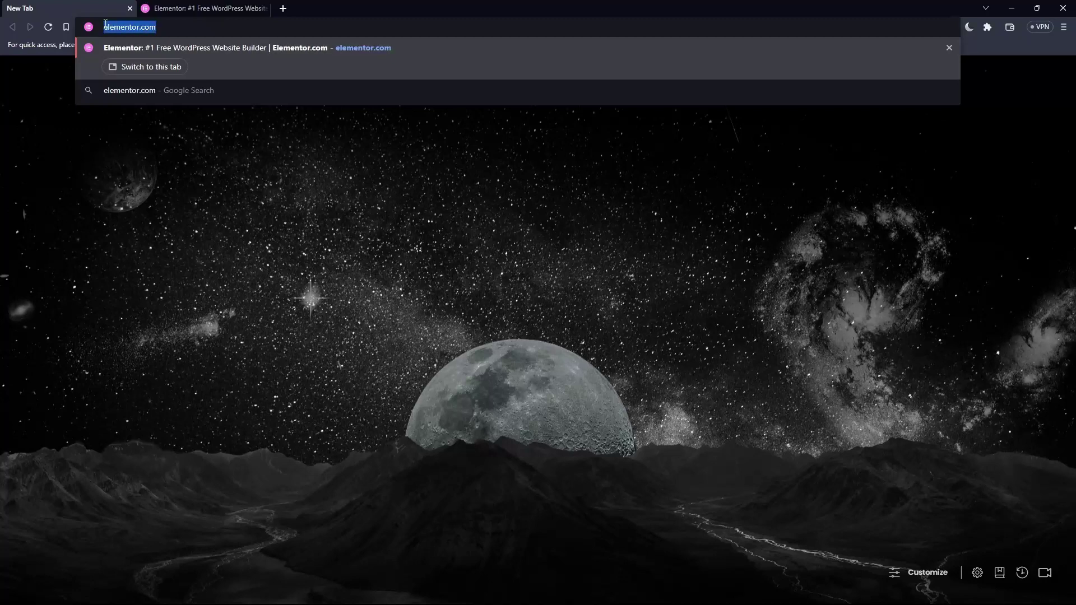
key("Return")
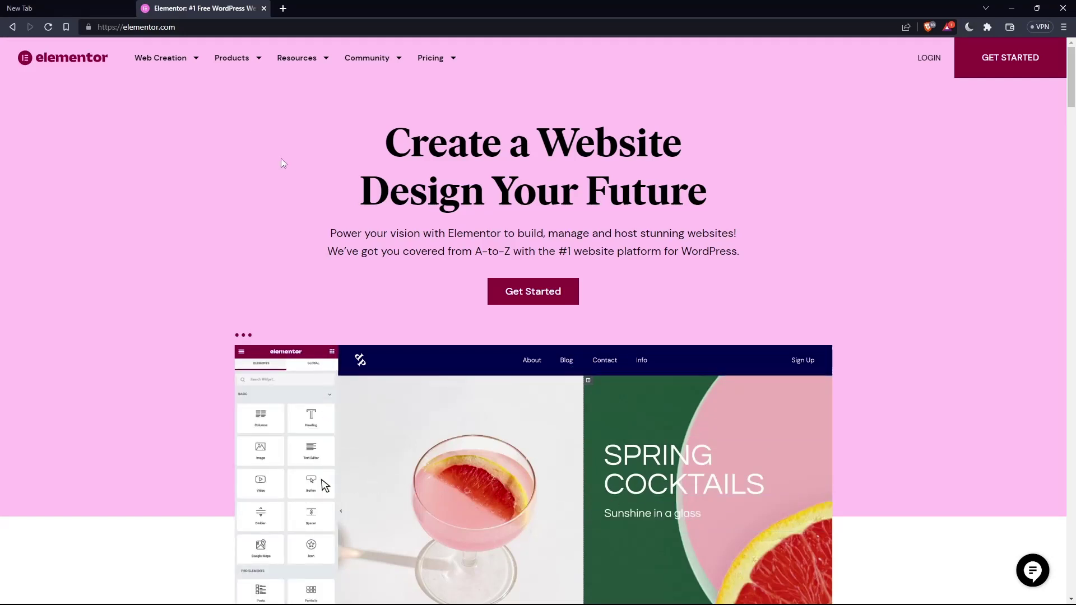
- Visit the Elementor sign-in page, then return to the homepage via the logo
left_click(930, 60)
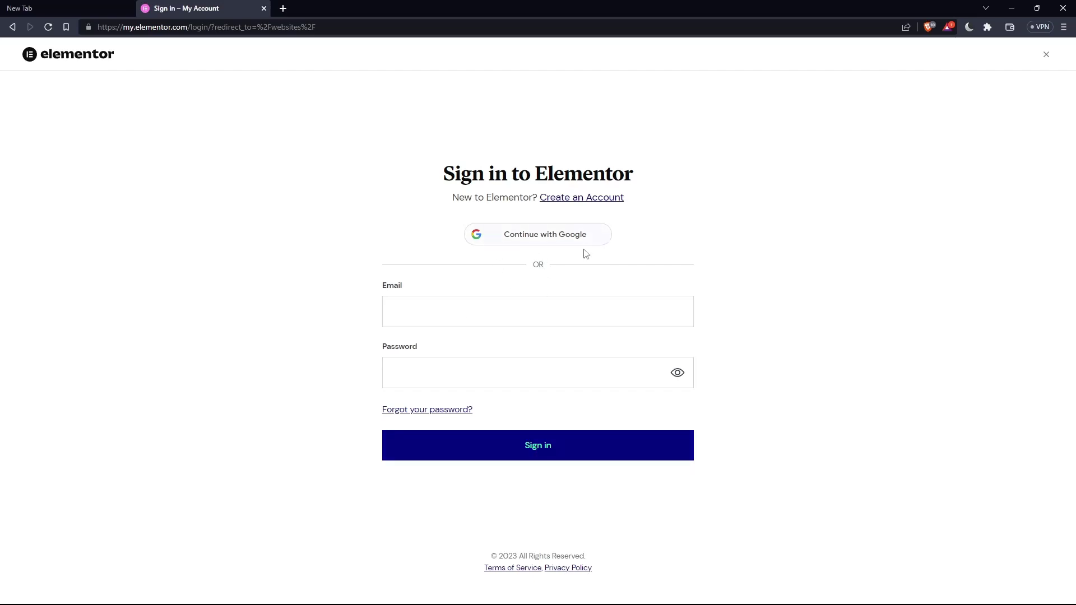
left_click(87, 55)
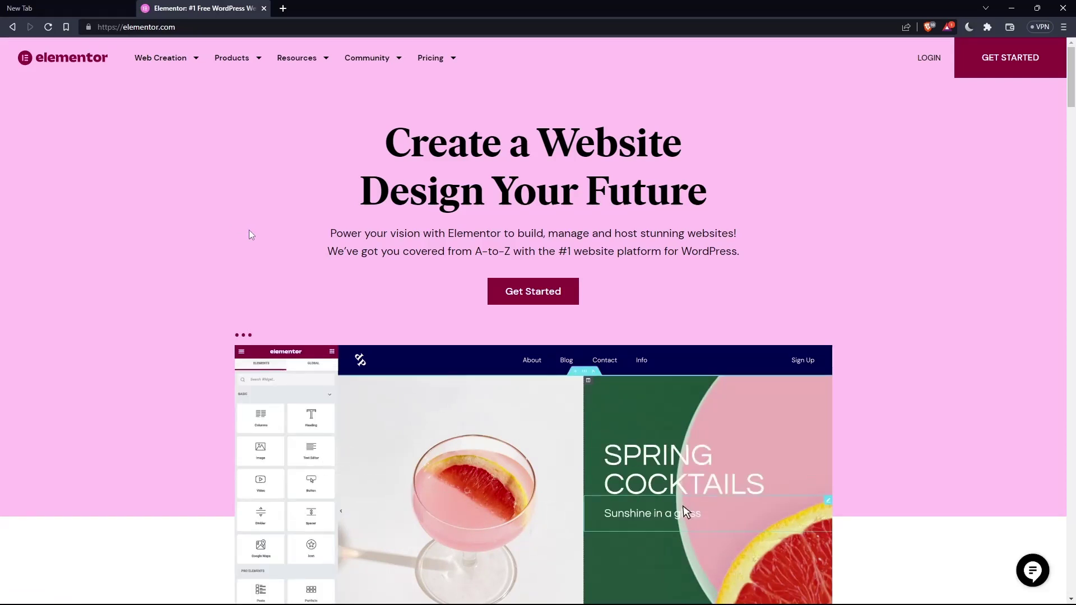
left_click(1020, 56)
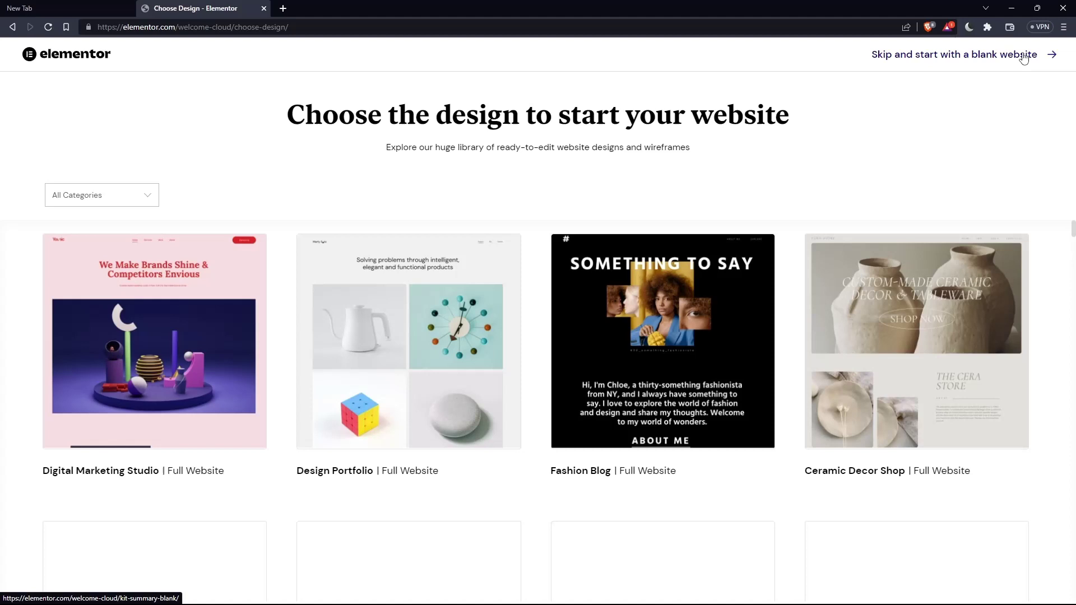
key("alt+Left")
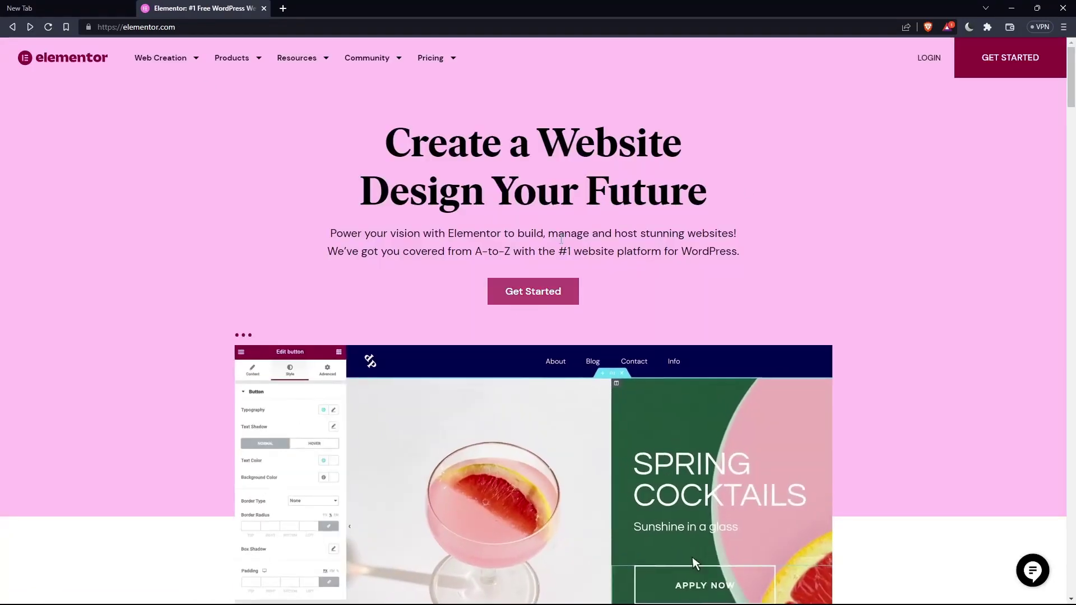
left_click(969, 72)
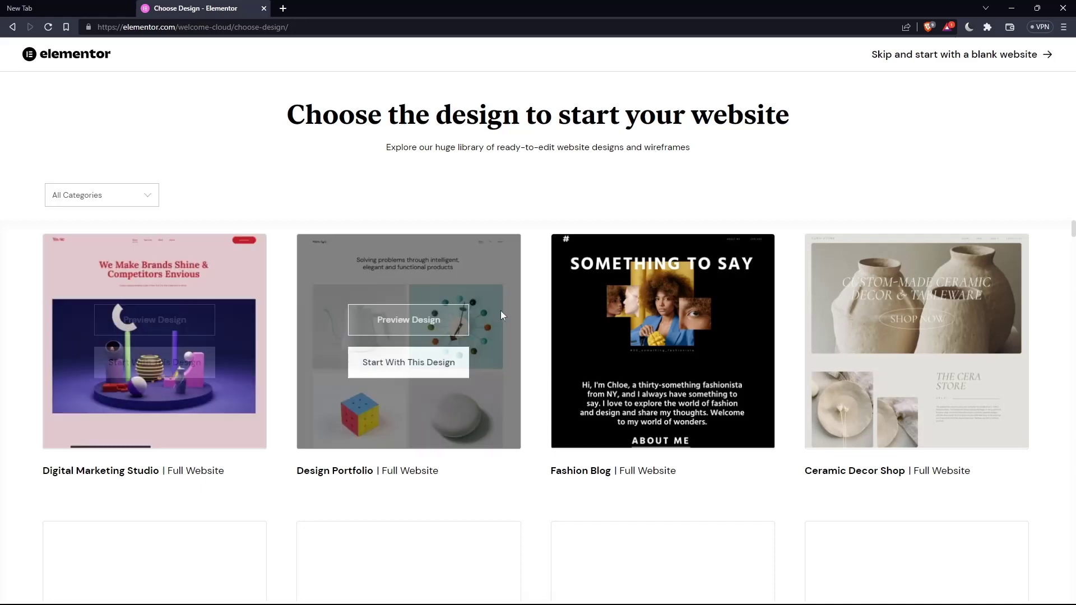
scroll(500, 311, "down", 5)
scroll(496, 316, "up", 5)
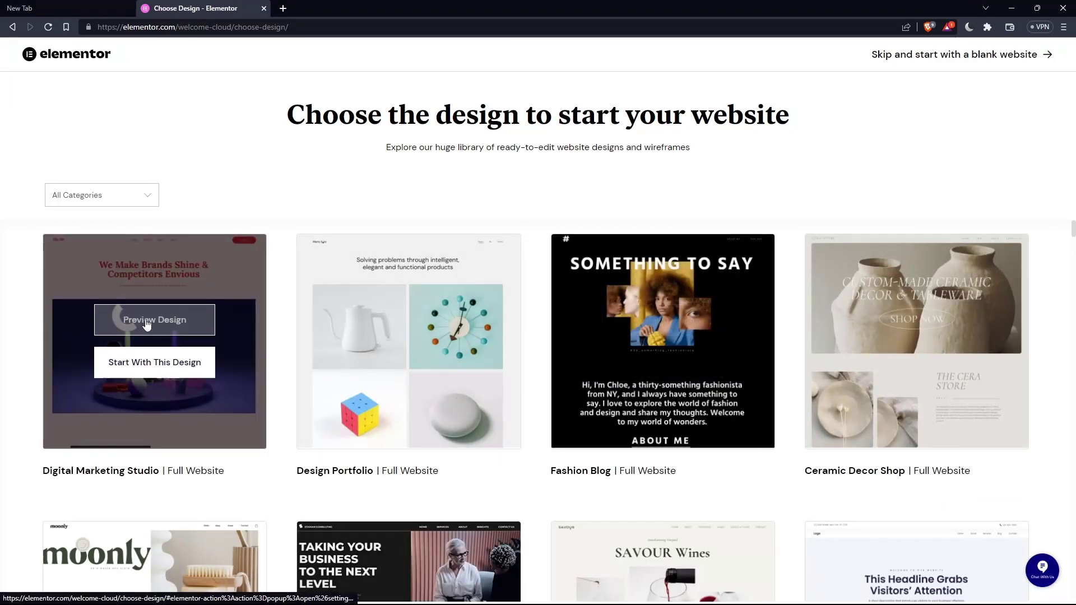
left_click(155, 371)
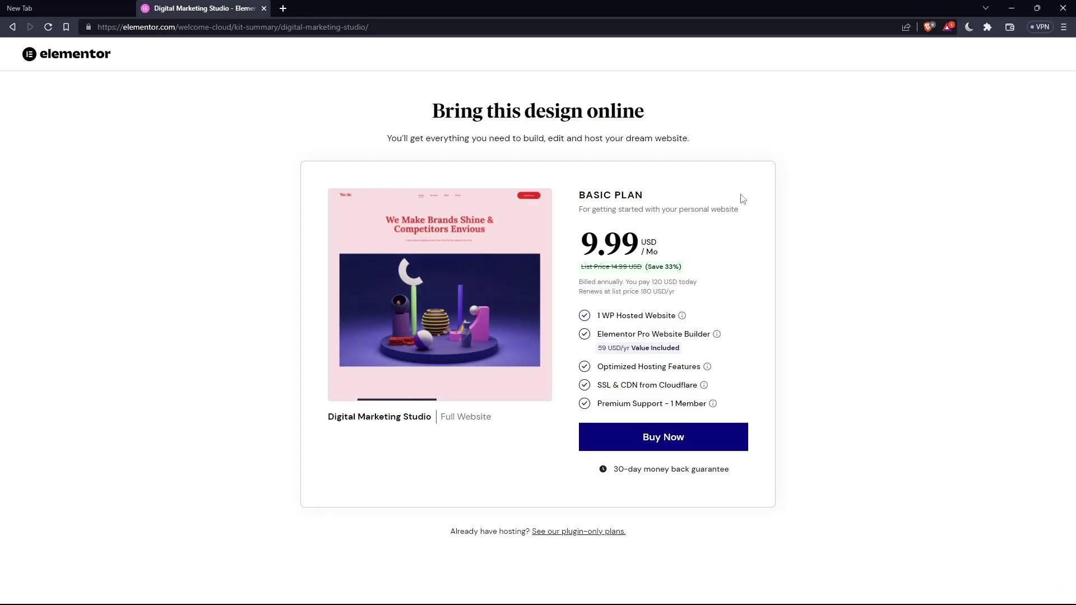
key("alt+Left")
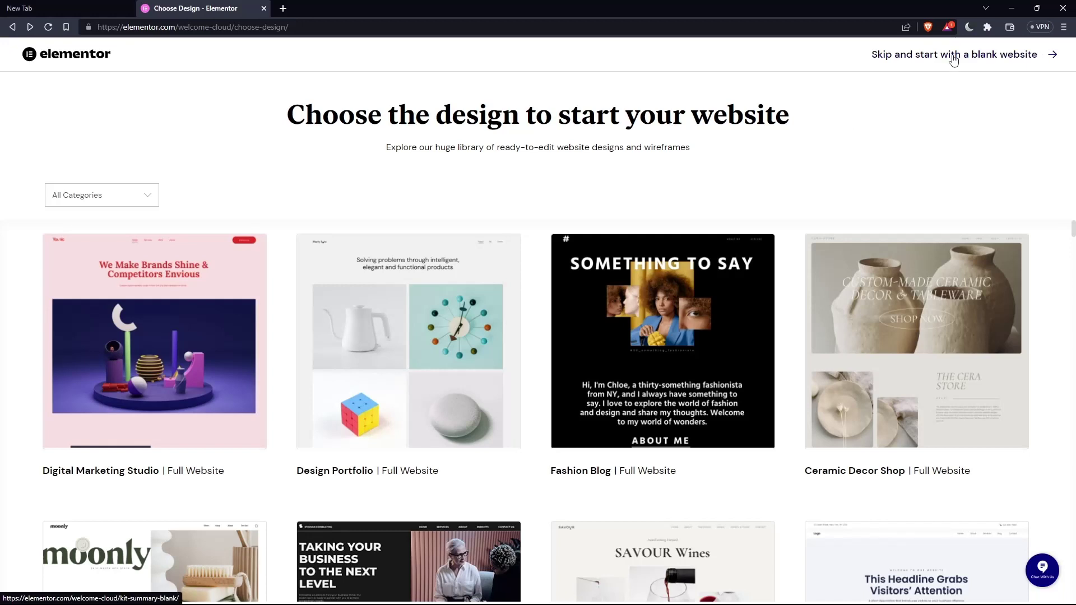
- Choose to start with a blank website and view the plugin-only pricing plans
left_click(955, 64)
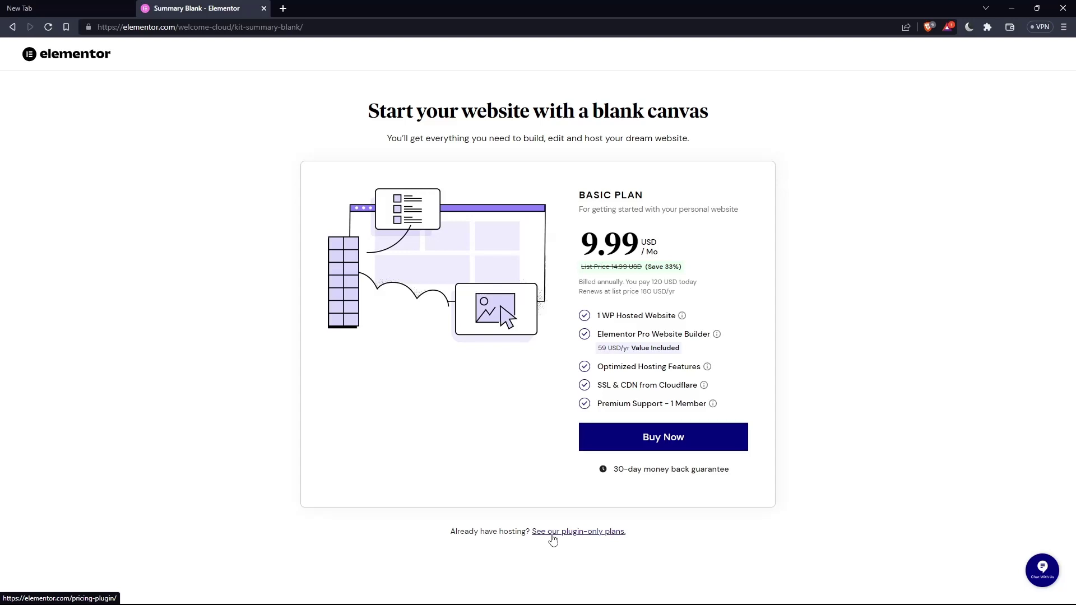
left_click(553, 539)
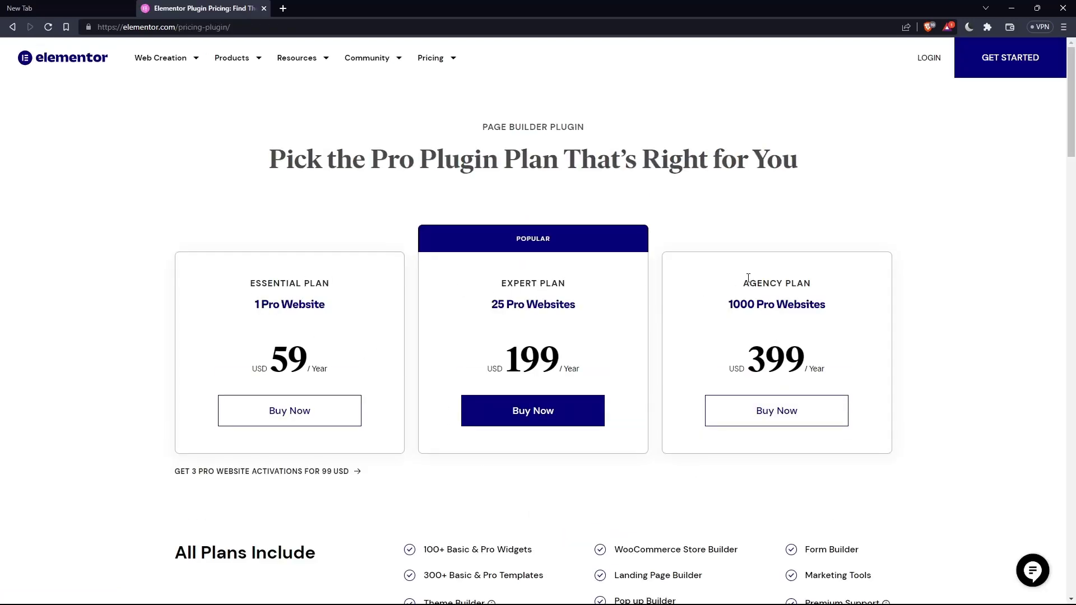
scroll(748, 281, "down", 1)
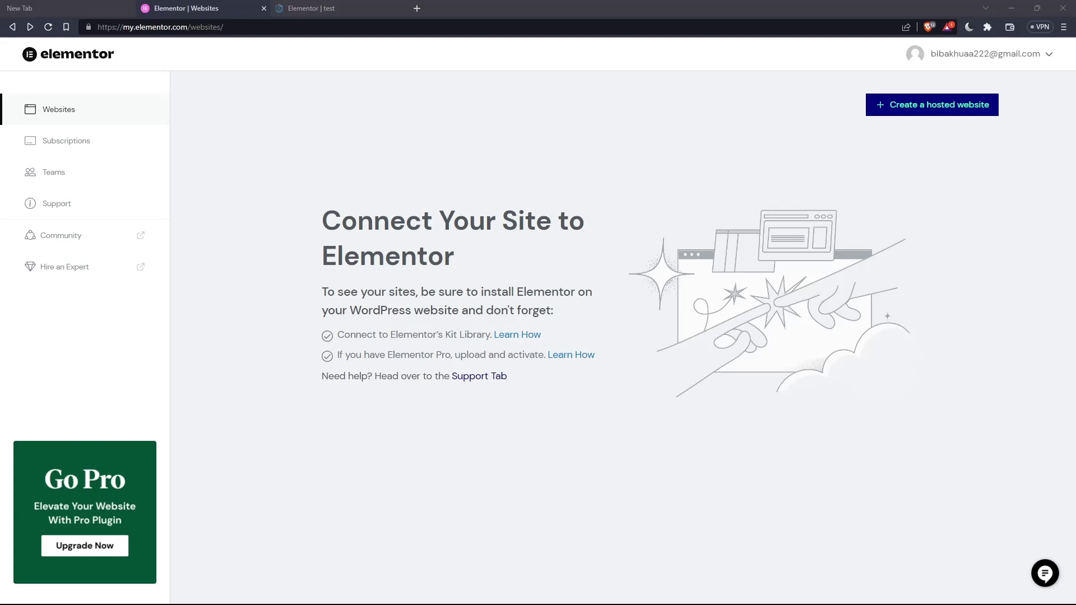
left_click(328, 7)
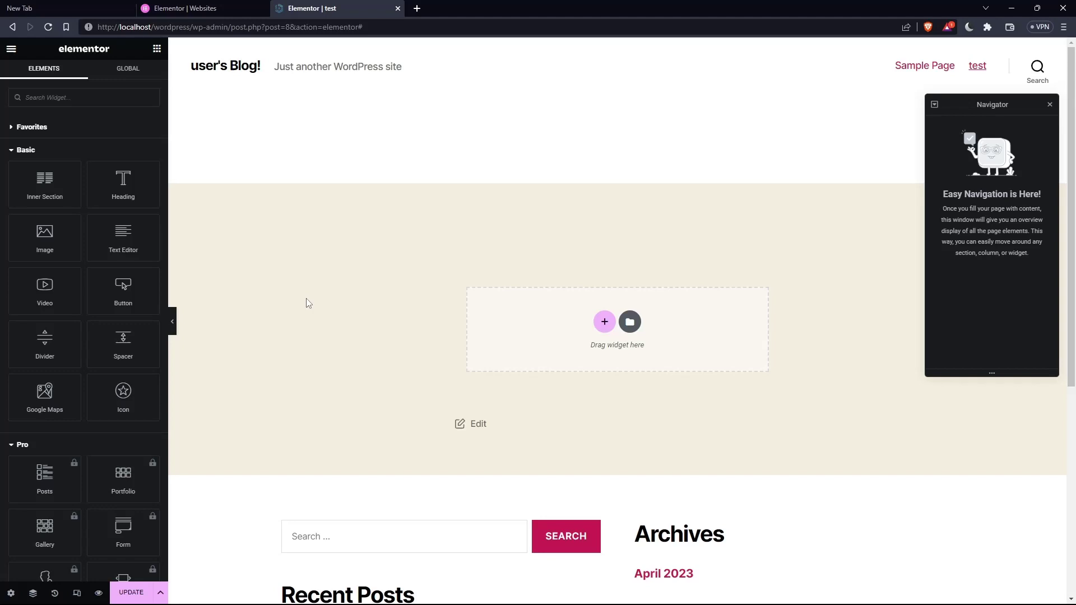
key("ctrl+shift+Tab")
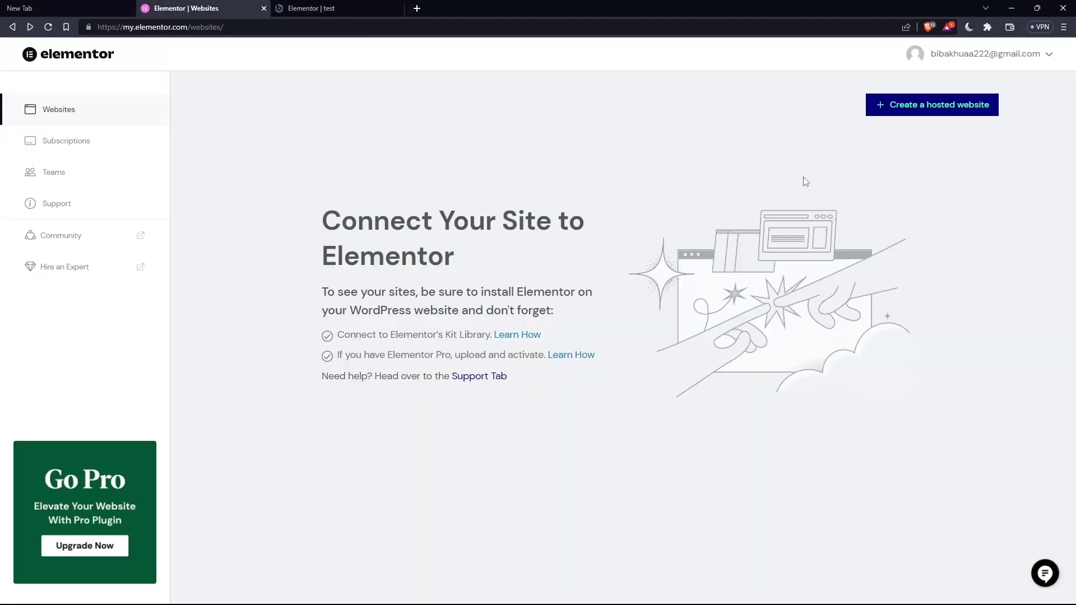
left_click(917, 114)
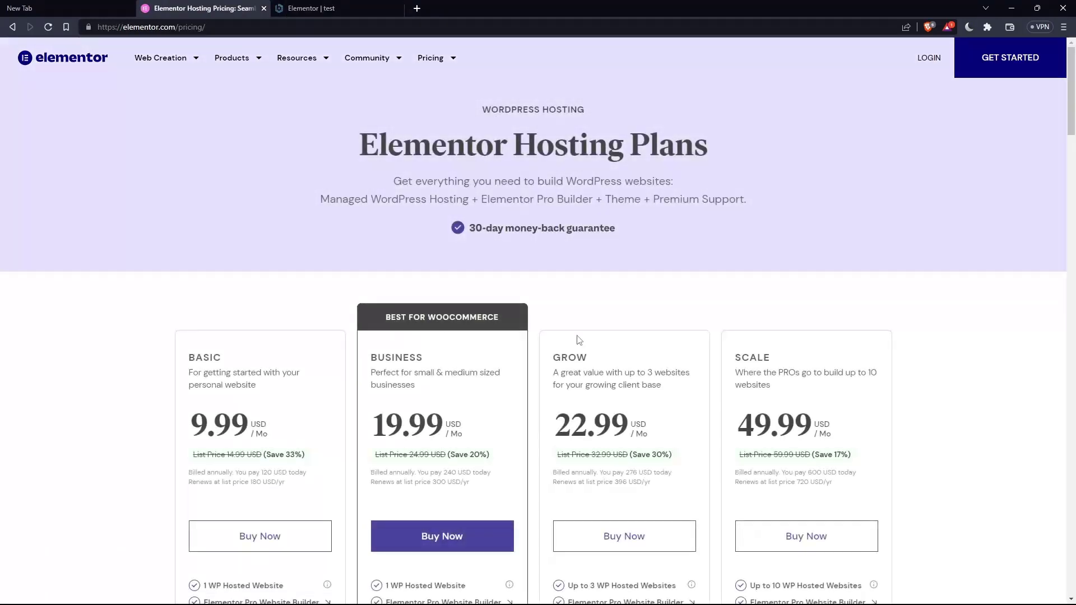
scroll(580, 193, "down", 3)
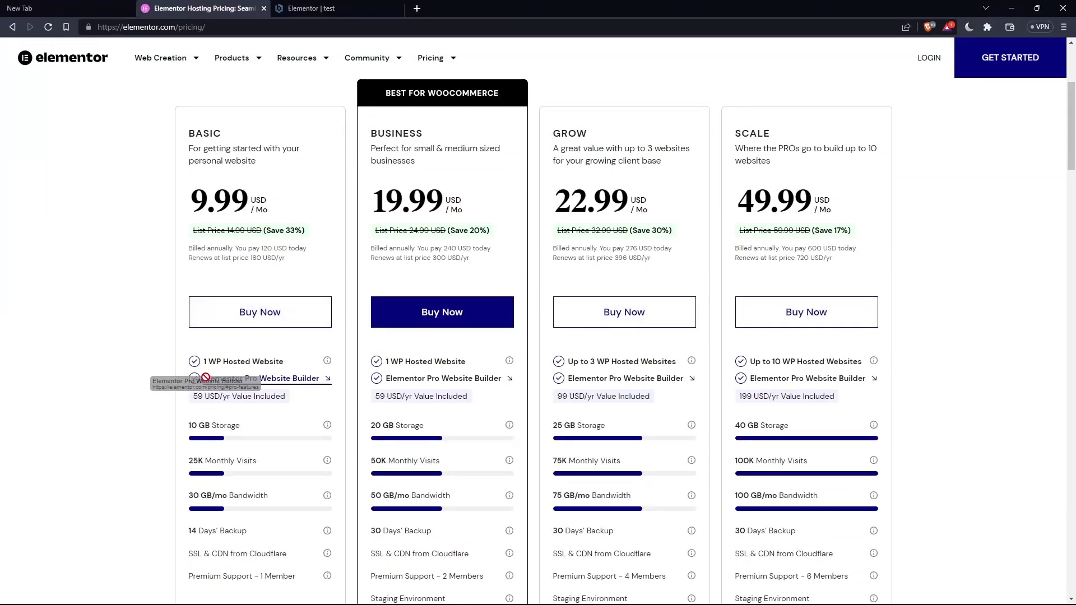
key("alt+Left")
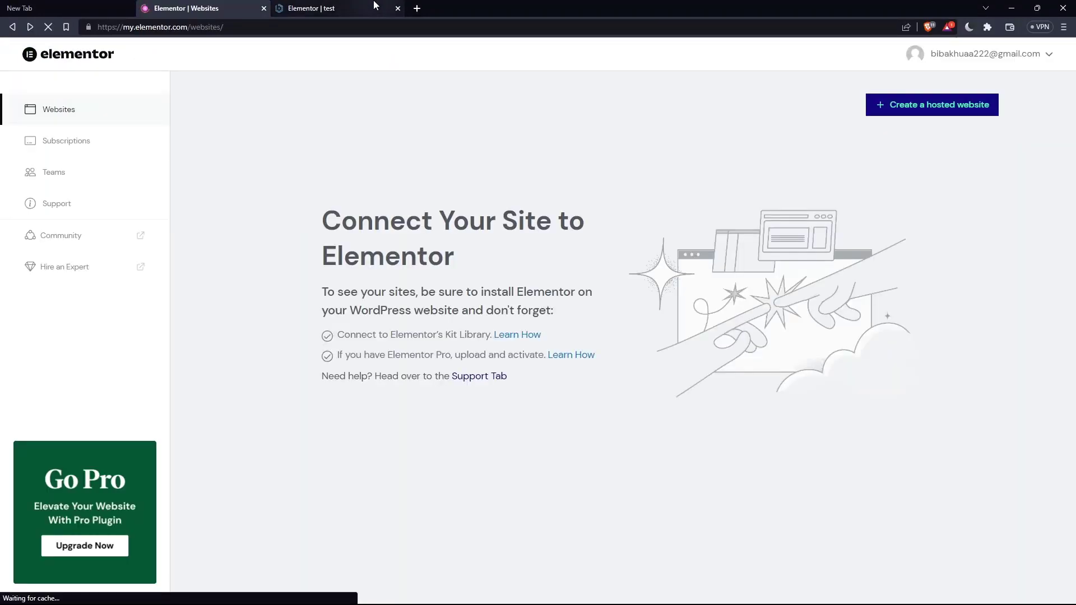
key("ctrl+Tab")
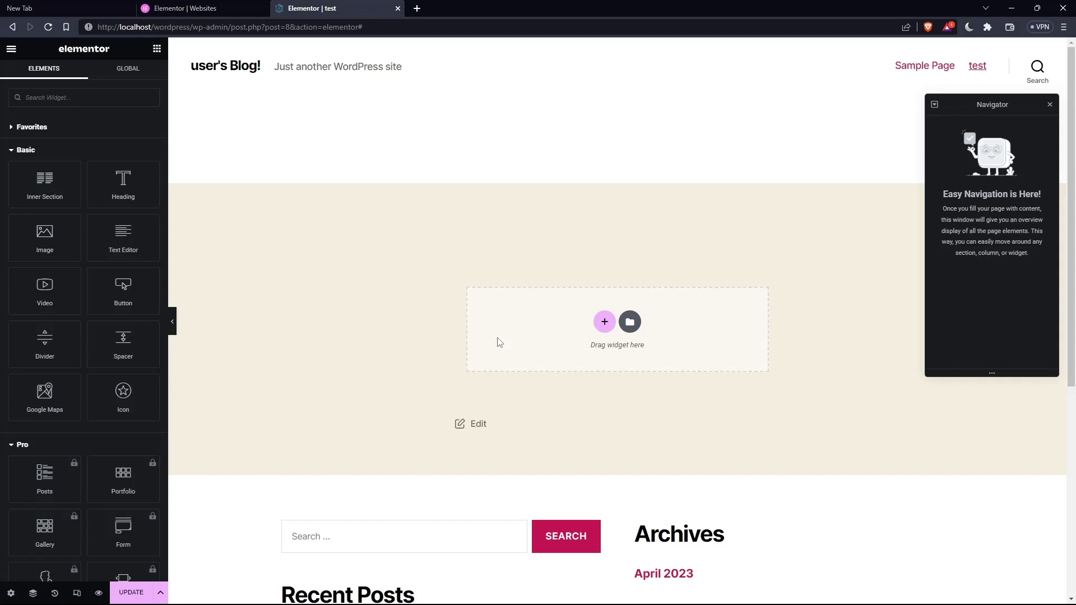
- Drop a Button widget into the test page's empty section and label it 'link'
left_click_drag(140, 278, 538, 319)
type("I")
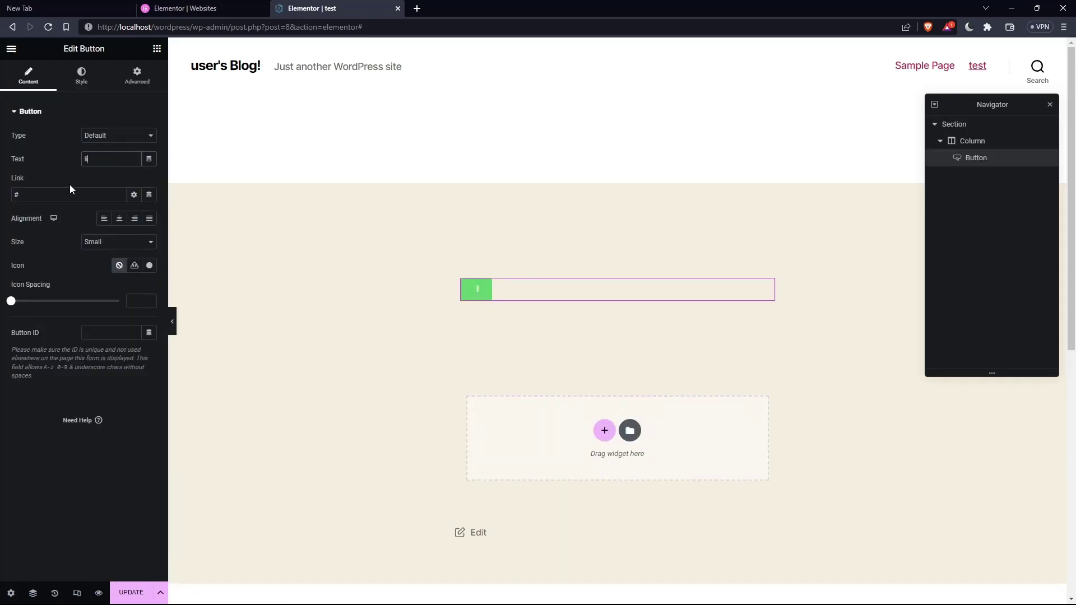
type("link")
left_click(19, 193)
left_click(251, 261)
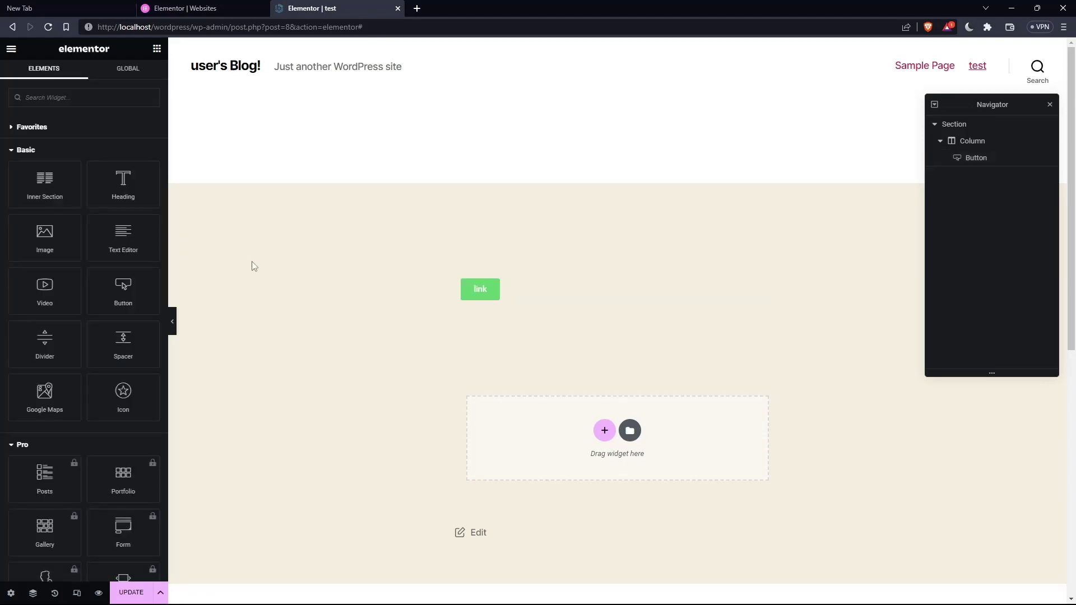
- Give the link button a solid vivid blue background using the Style color picker
left_click(480, 290)
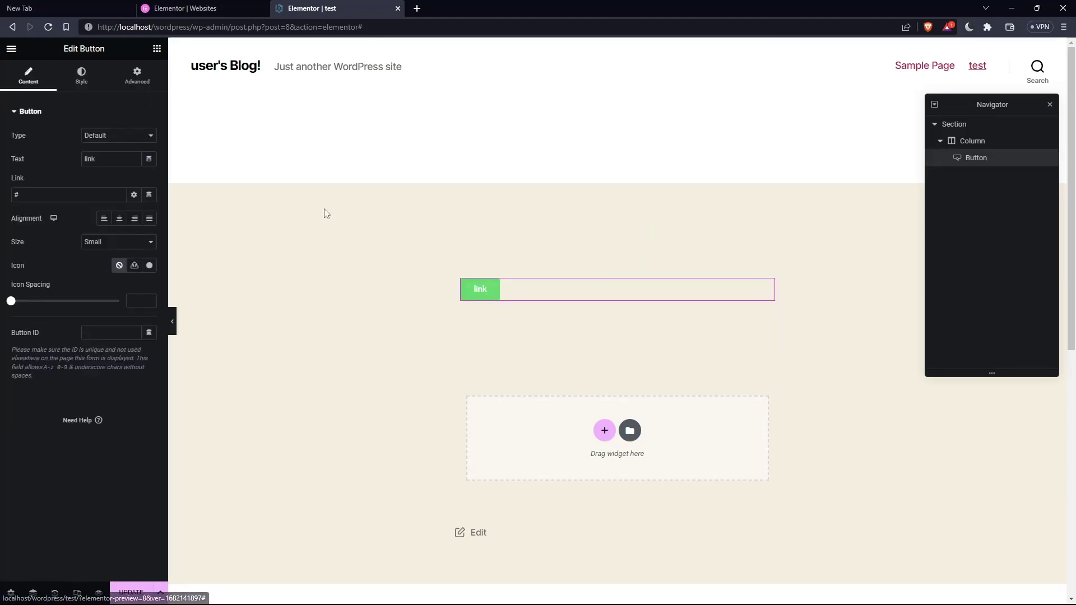
left_click(79, 82)
left_click(150, 254)
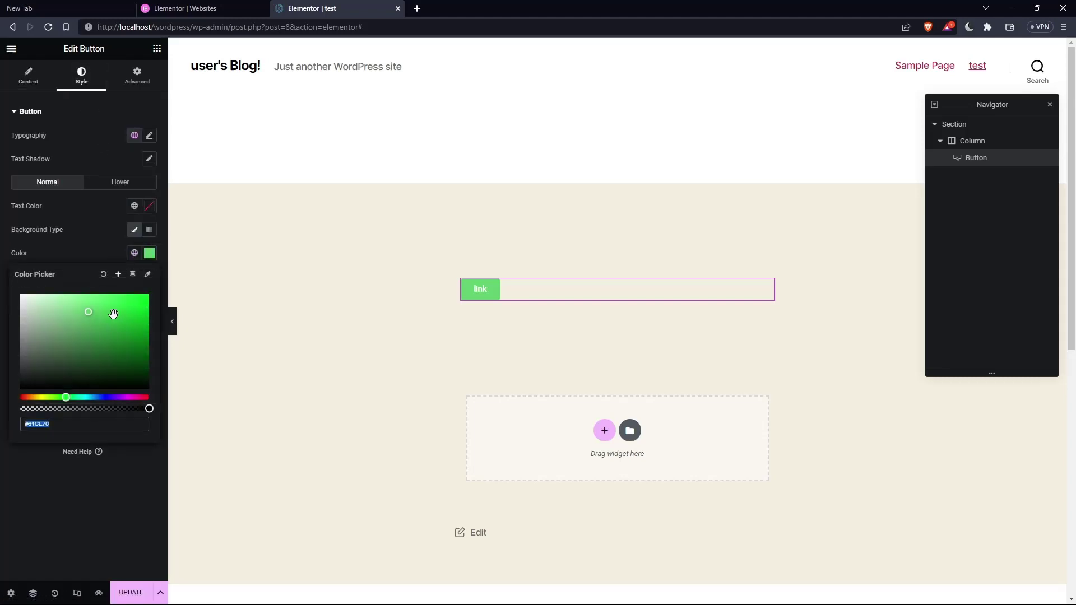
left_click(103, 409)
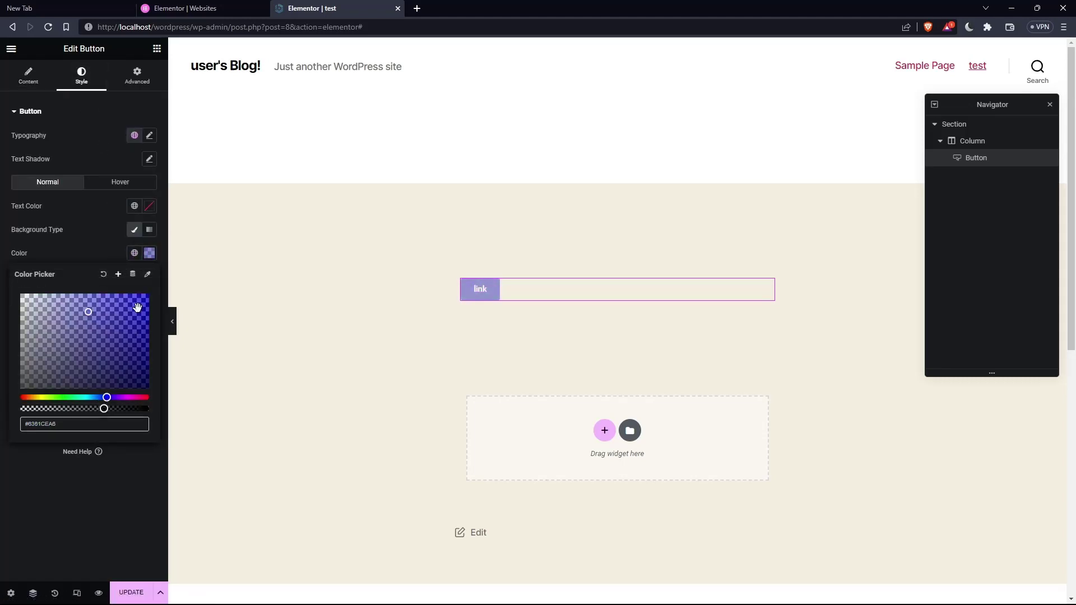
left_click(116, 372)
left_click(103, 397)
mouse_move(102, 409)
left_mouse_down()
mouse_move(72, 408)
mouse_move(149, 409)
left_mouse_up()
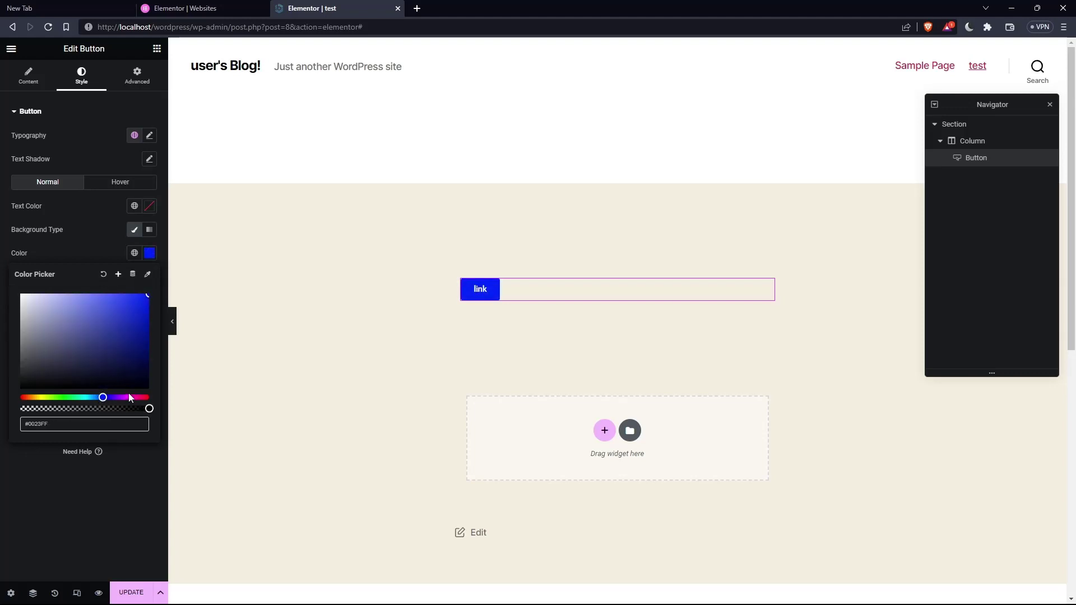
left_click(281, 295)
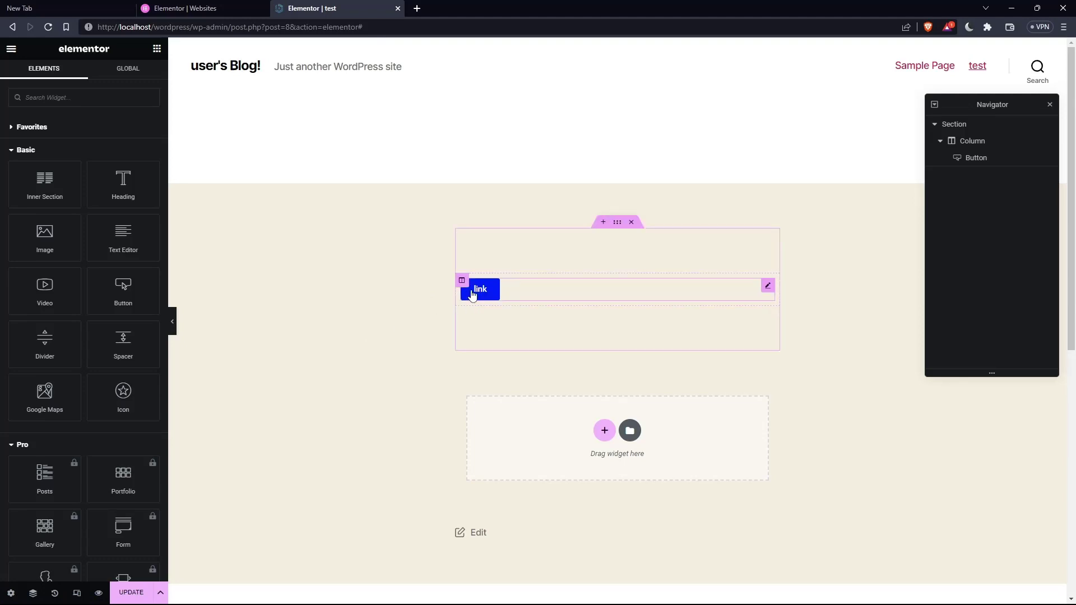
mouse_move(480, 289)
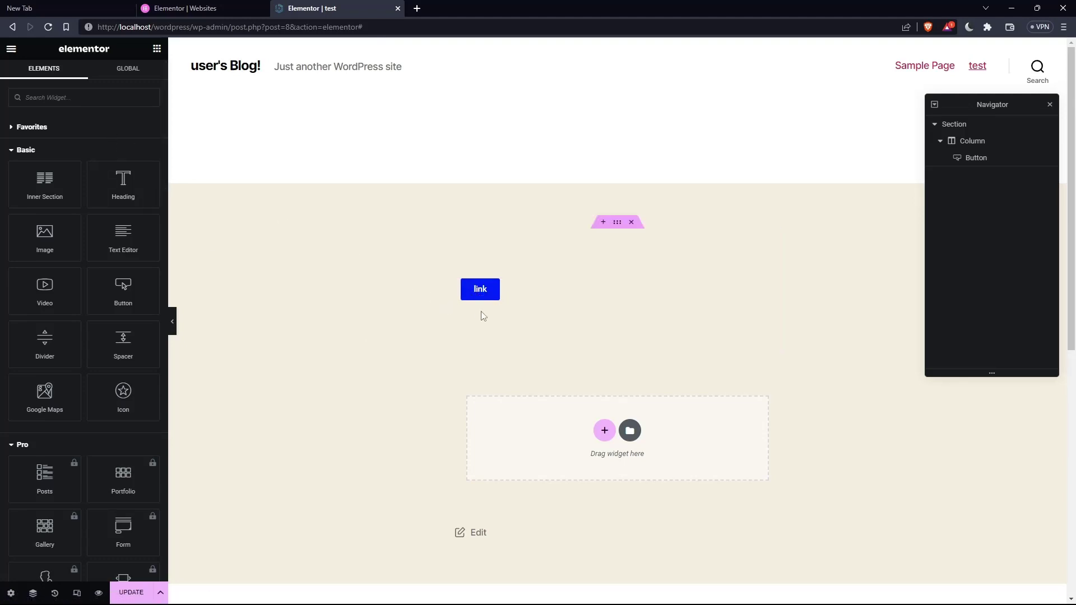
- Delete the section containing the blue link button, selecting it in Navigator
left_click(479, 289)
left_click(28, 76)
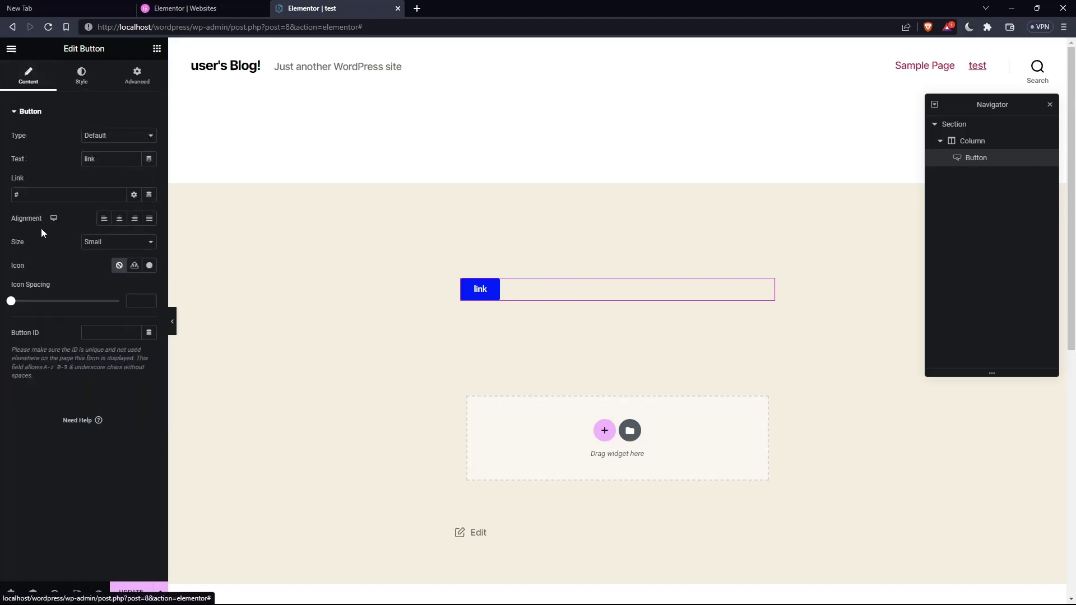
left_click(345, 313)
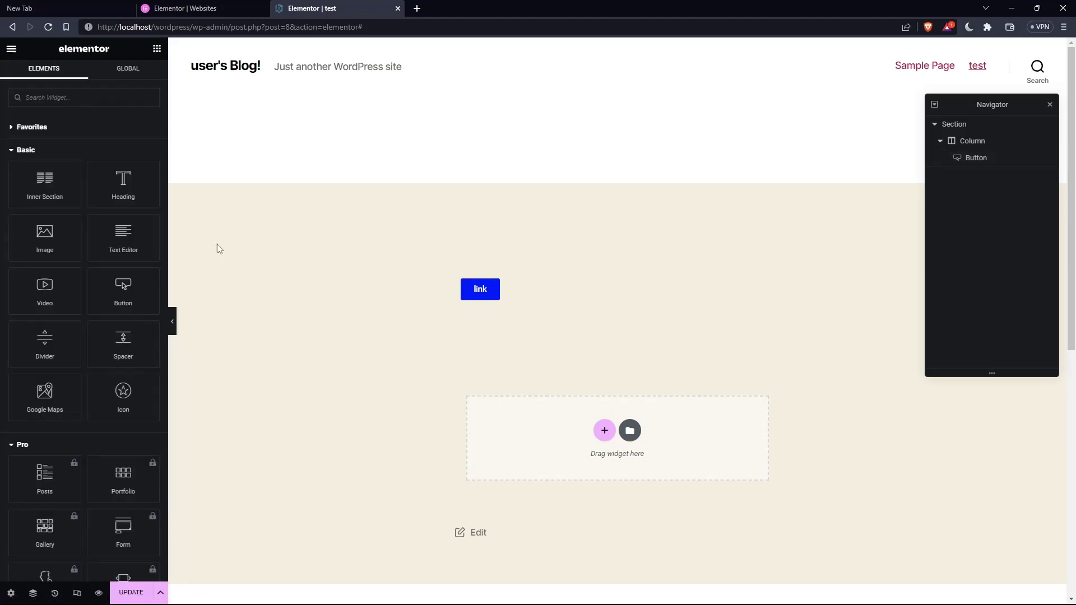
left_click(949, 127)
key("Delete")
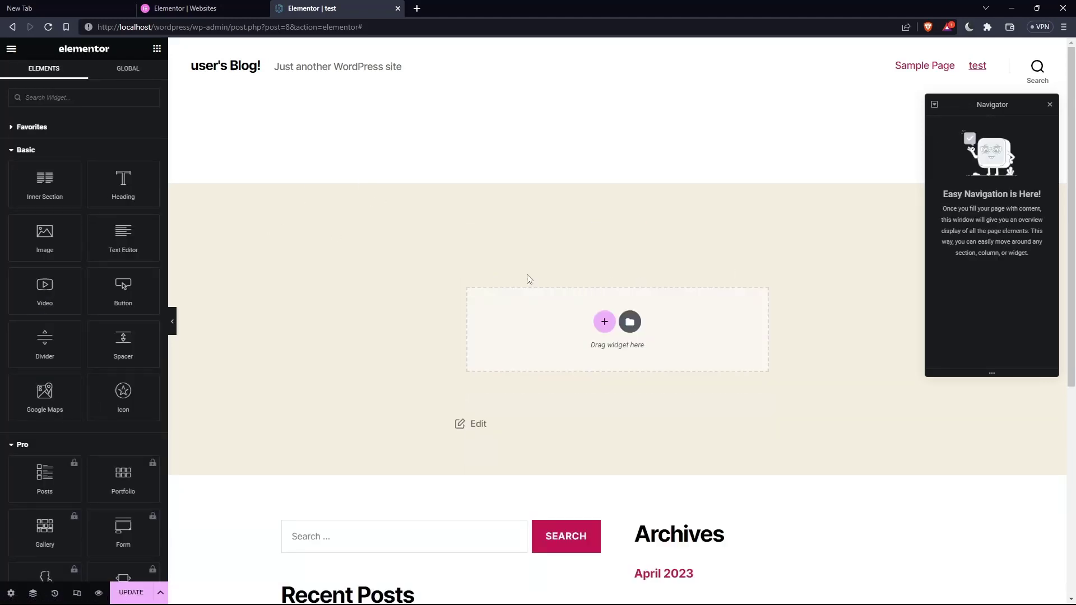